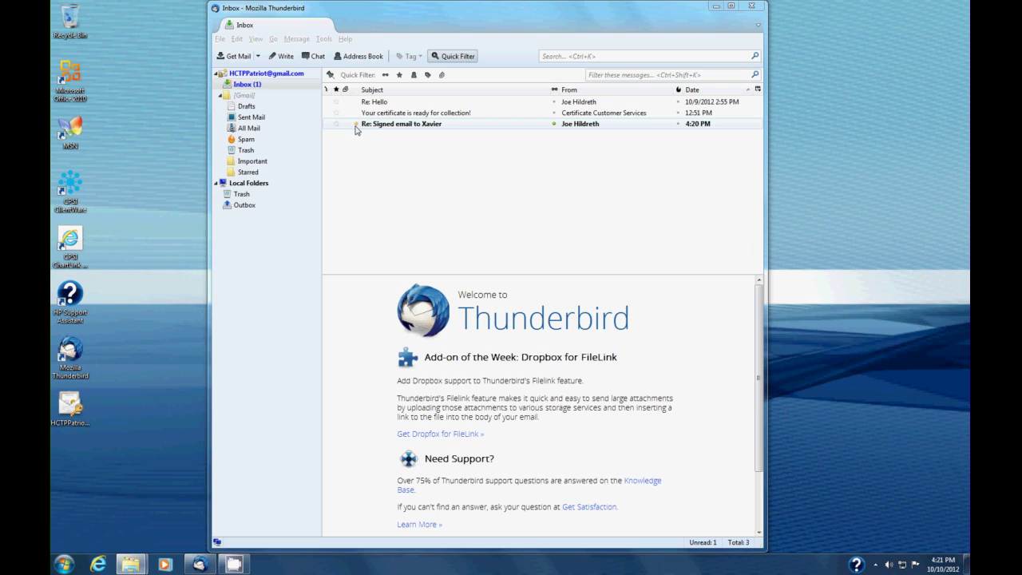
- Open the unread signed-email reply in the inbox and view its message security information
{"action": "double_click", "coordinate": [403, 124]}
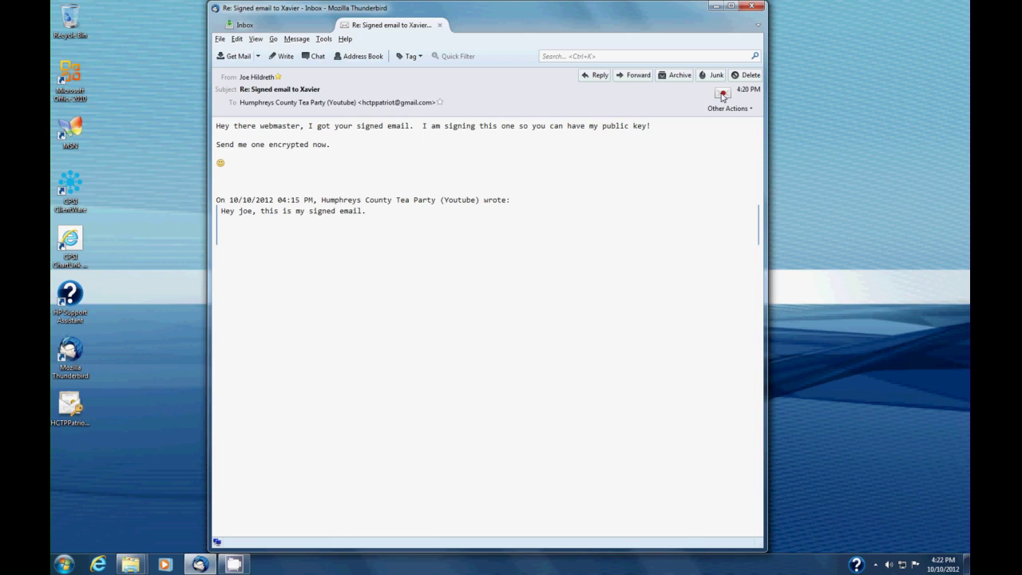
{"action": "left_click", "coordinate": [751, 111]}
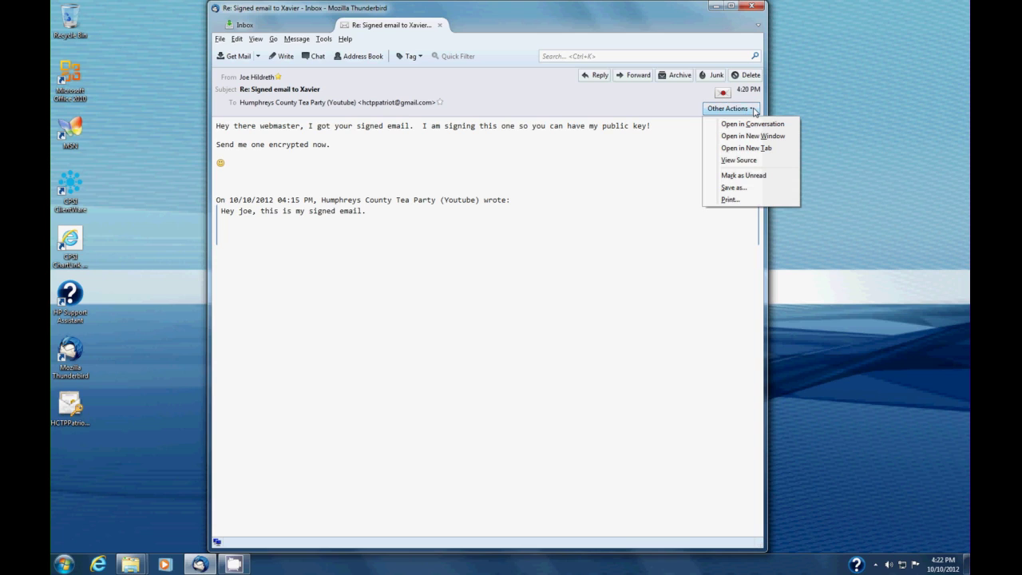
{"action": "left_click", "coordinate": [755, 112]}
{"action": "left_click", "coordinate": [723, 94]}
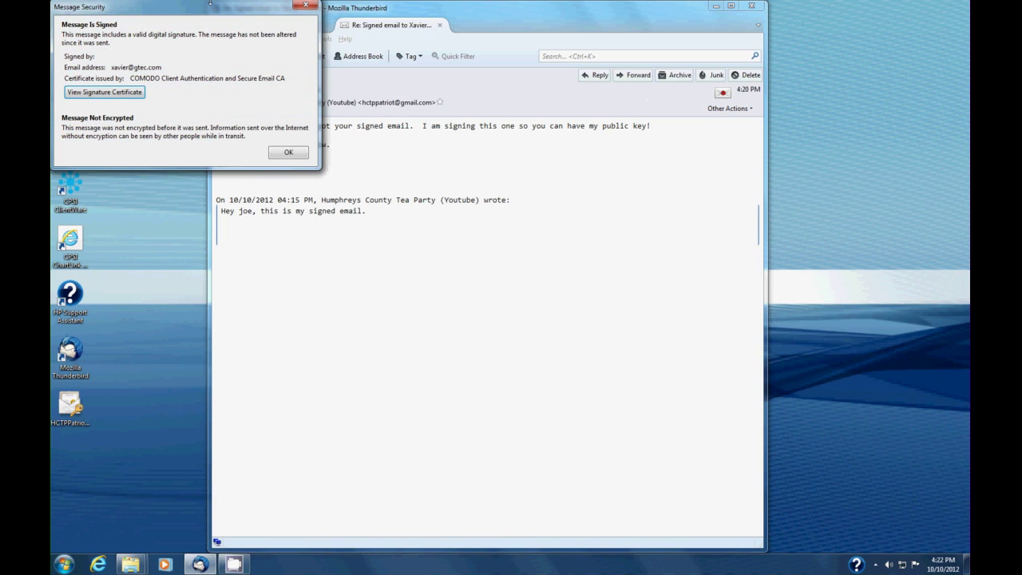
{"action": "left_click_drag", "start_coordinate": [210, 10], "coordinate": [251, 26]}
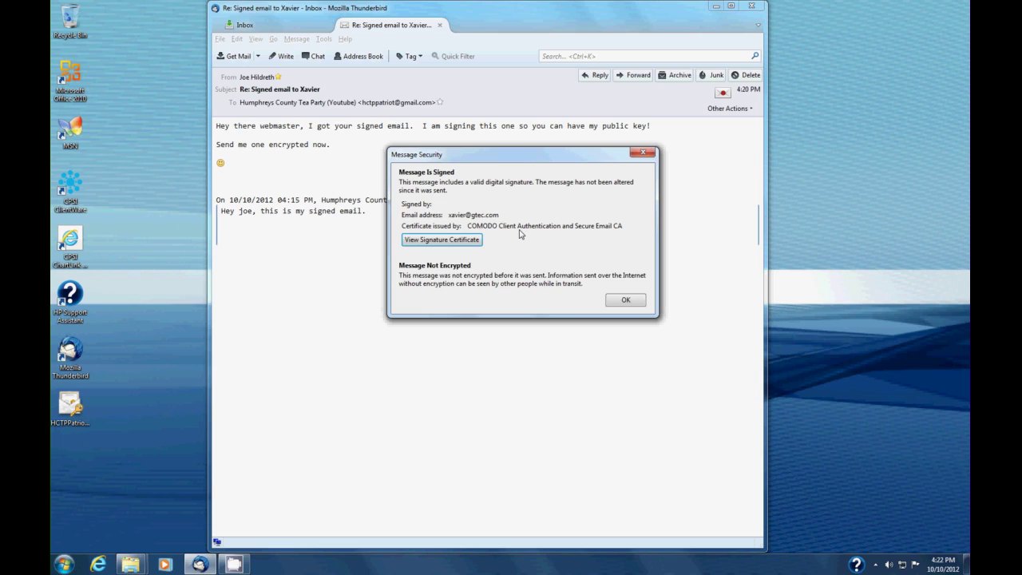
- Inspect the Version and Not Before fields in the signature certificate's details, and close the certificate and message security windows
{"action": "left_click", "coordinate": [458, 242]}
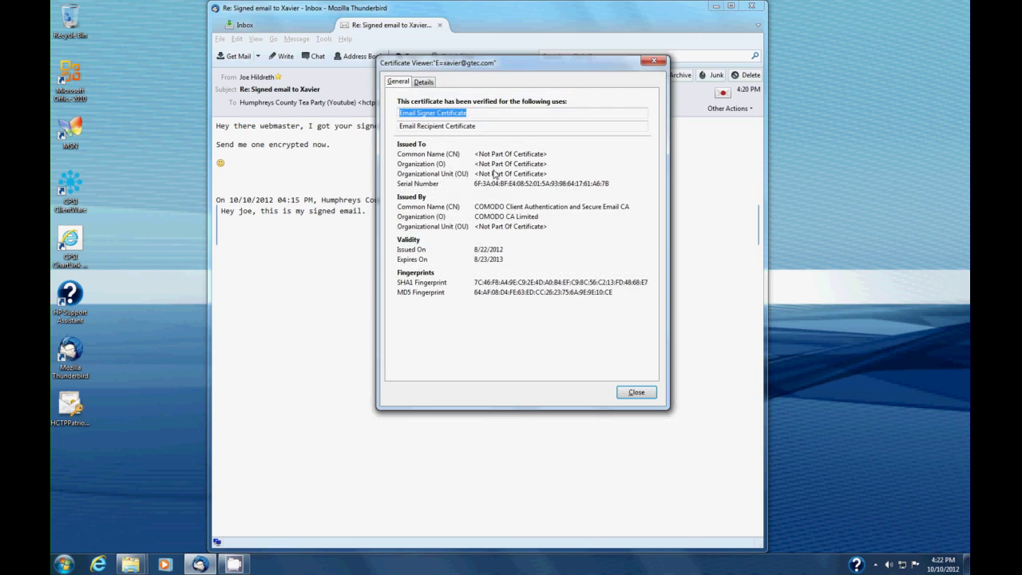
{"action": "left_click", "coordinate": [423, 83]}
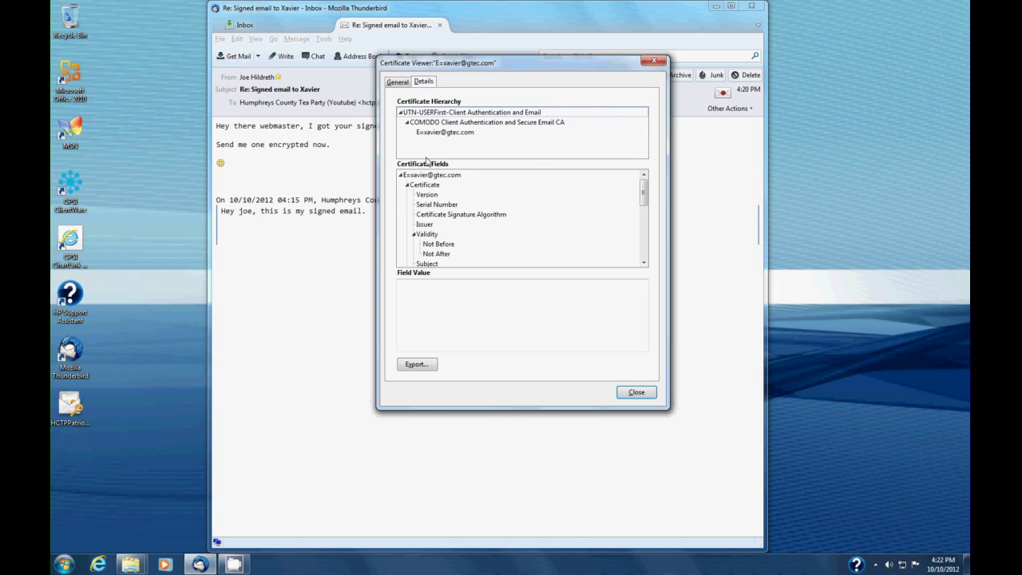
{"action": "left_click", "coordinate": [429, 195]}
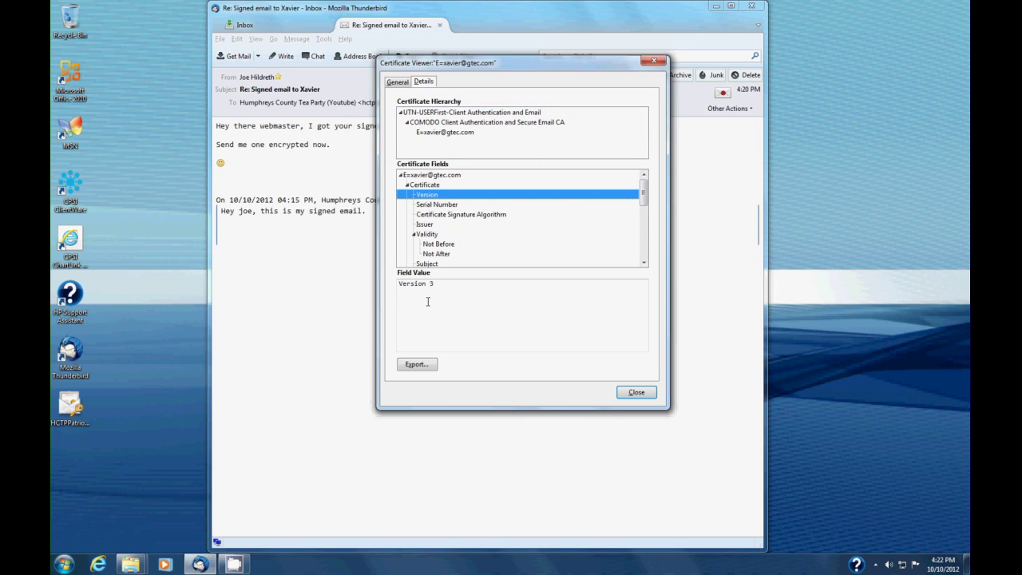
{"action": "left_click", "coordinate": [437, 244]}
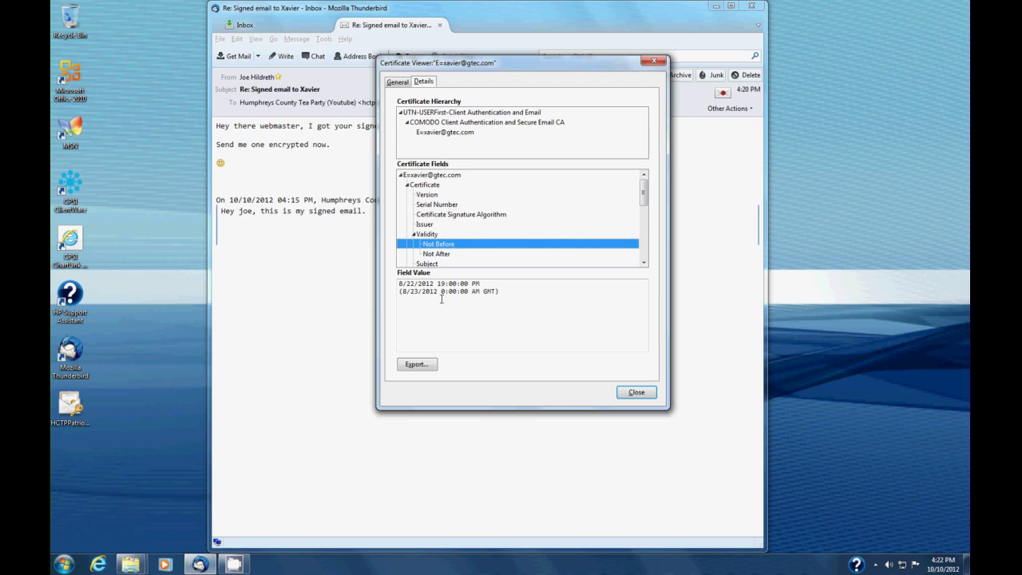
{"action": "left_click", "coordinate": [637, 393]}
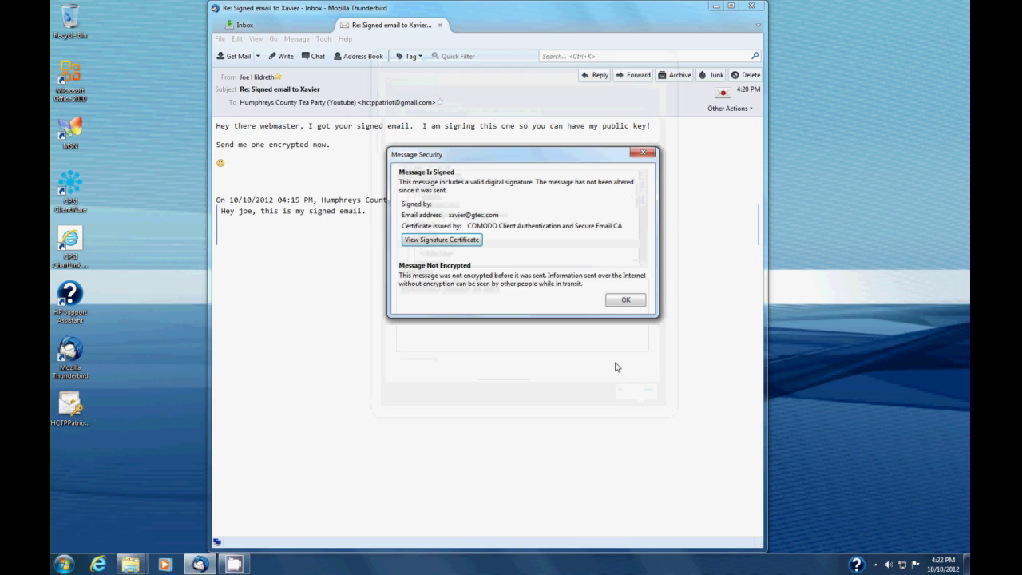
{"action": "left_click", "coordinate": [625, 301]}
- Close the opened signed message and return to the inbox
{"action": "right_click", "coordinate": [721, 96]}
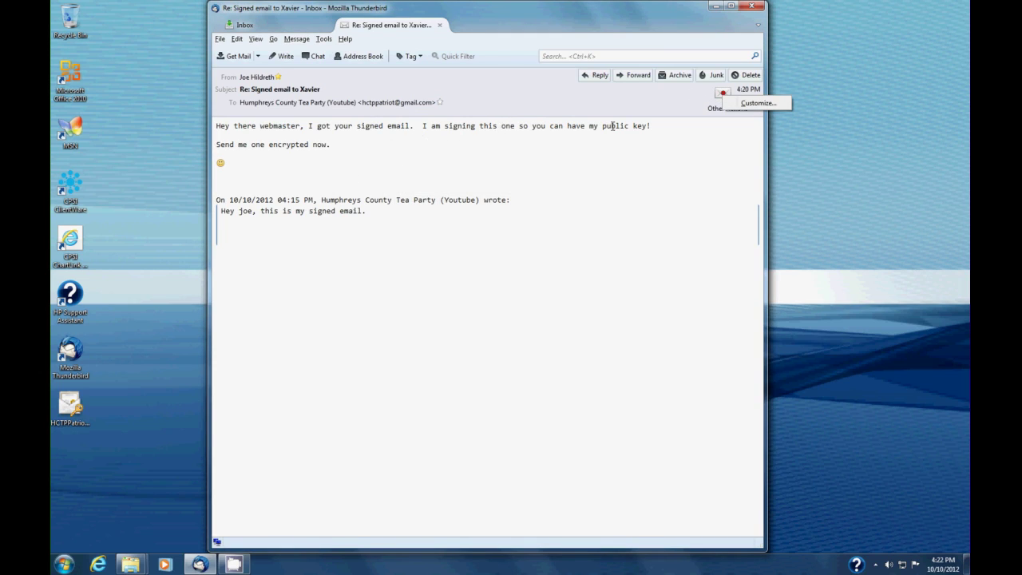
{"action": "left_click", "coordinate": [672, 118]}
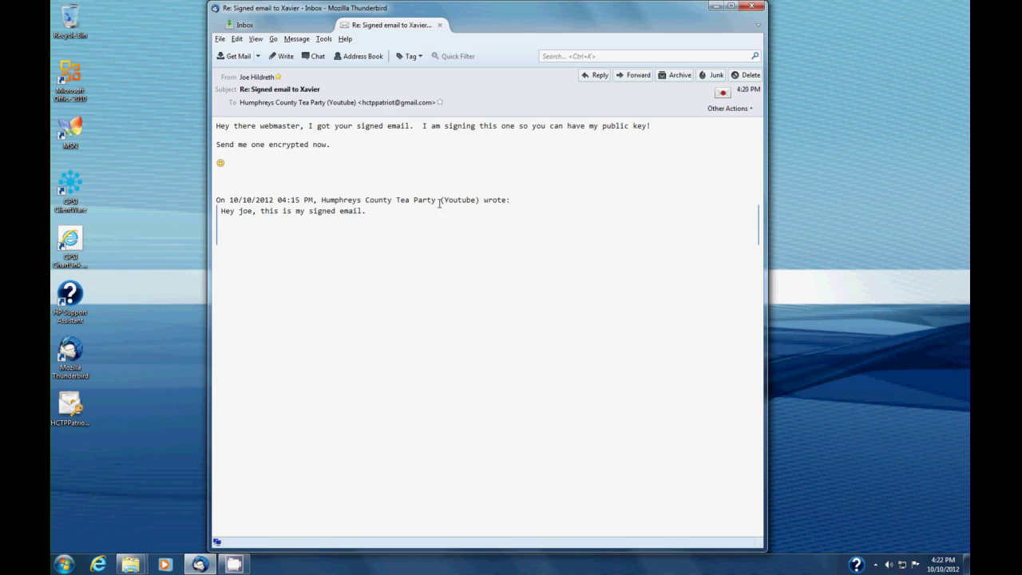
{"action": "left_click", "coordinate": [439, 25]}
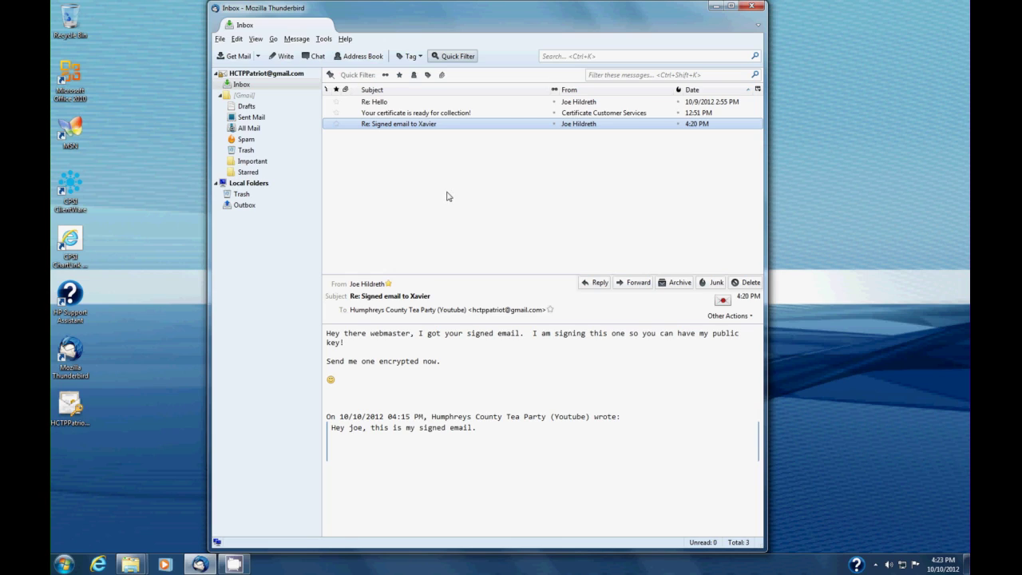
- Start a new message addressed to the signer's e-mail address with the subject "Encrypted email"
{"action": "left_click", "coordinate": [282, 56]}
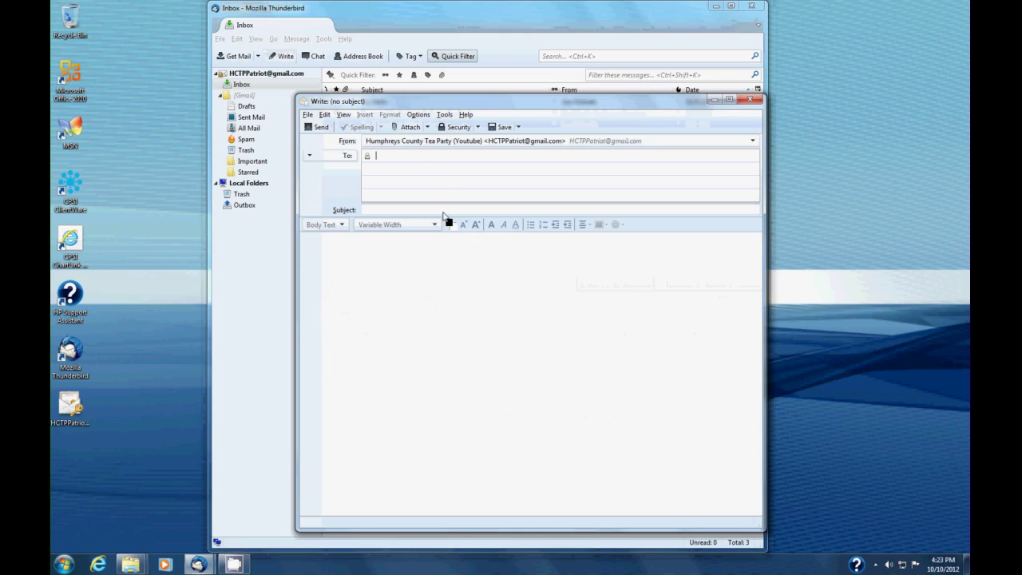
{"action": "type", "text": "x"}
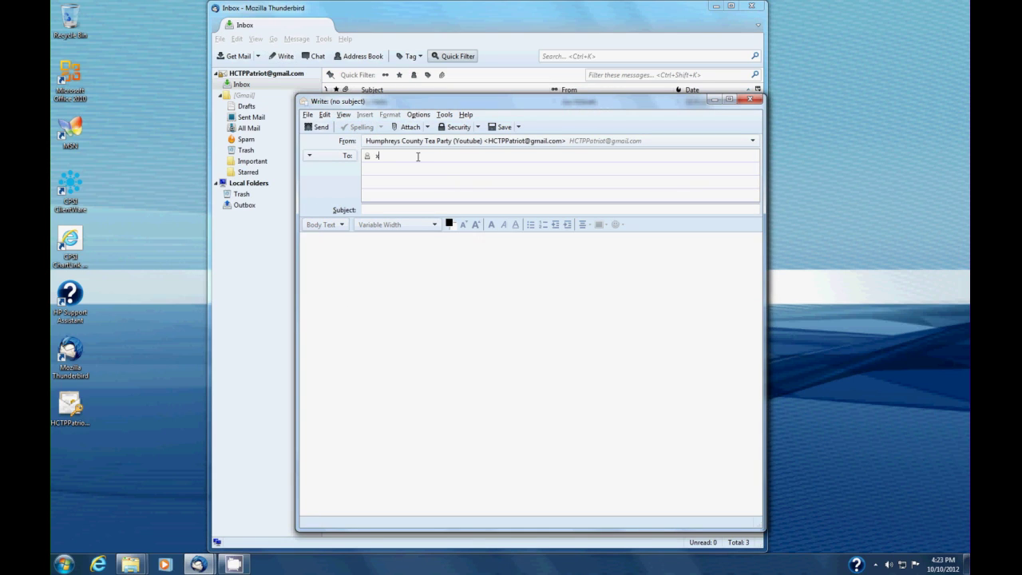
{"action": "type", "text": "a"}
{"action": "key", "text": "End"}
{"action": "left_click", "coordinate": [399, 208]}
{"action": "type", "text": "E"}
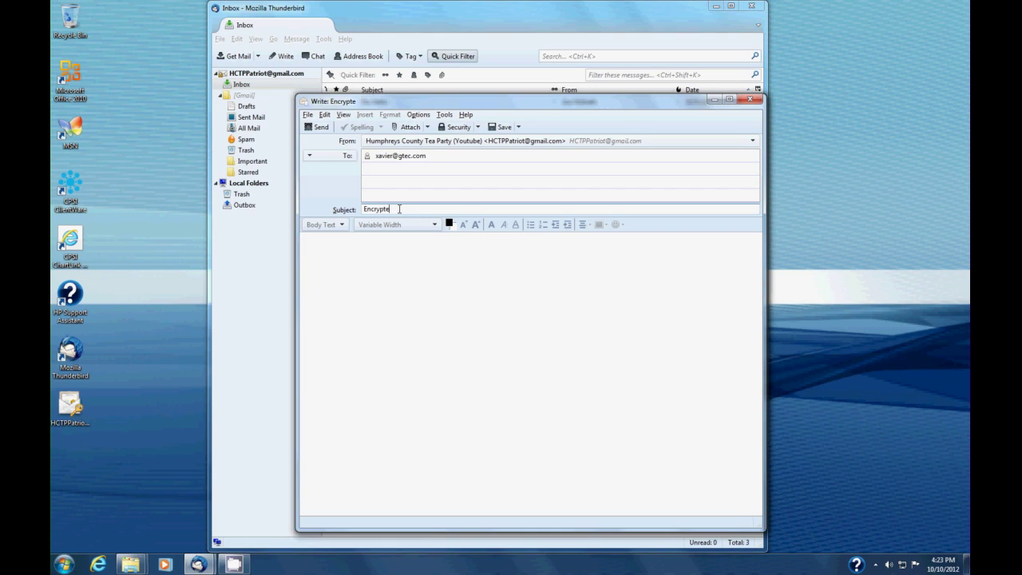
{"action": "type", "text": "ncrypted email"}
{"action": "key", "text": "Tab"}
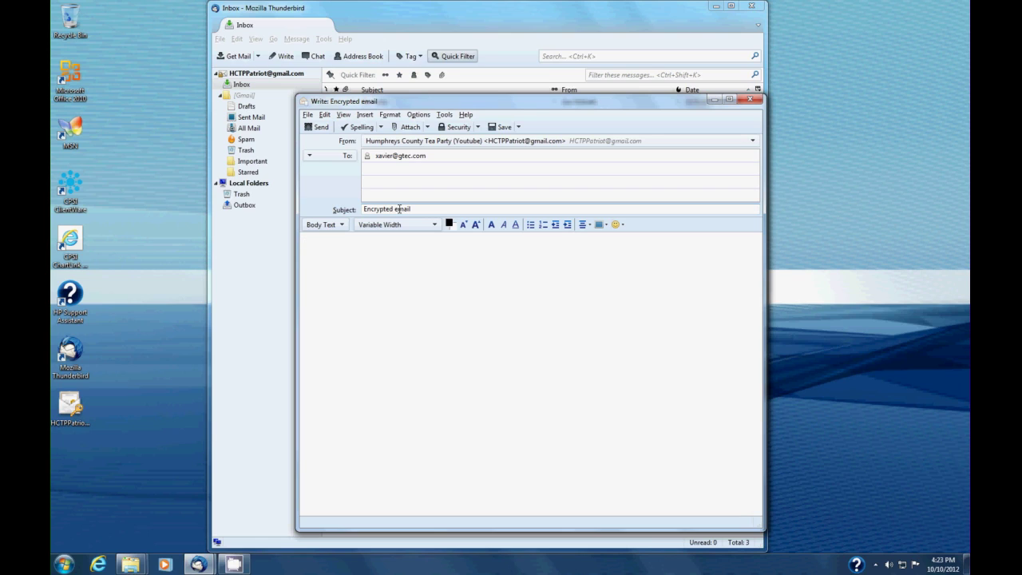
- Write the body "This email is super secret. Don't share with anyone!!!!" with the sign-off "Webmaster." on a separate line
{"action": "type", "text": "This email is super secret."}
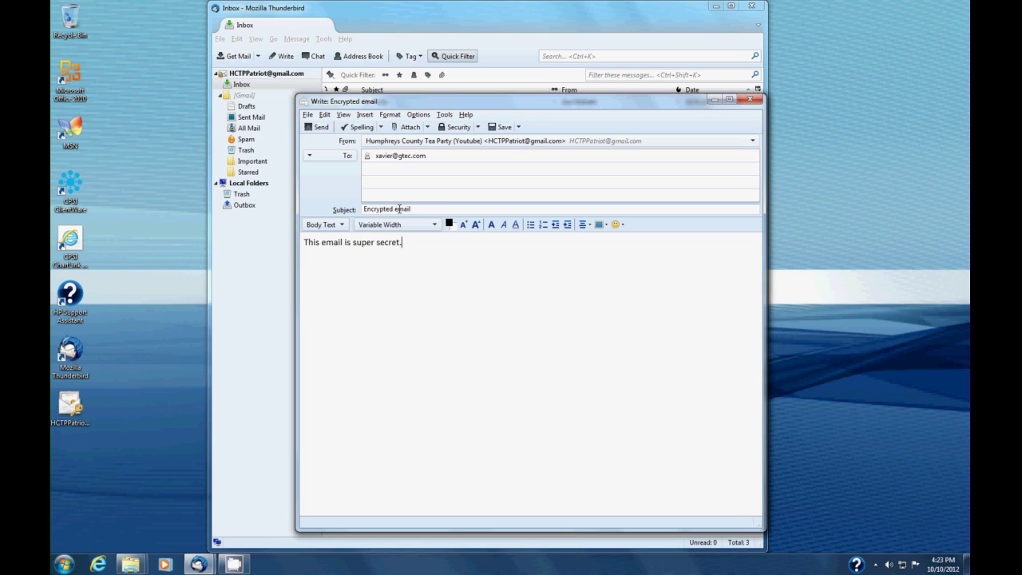
{"action": "type", "text": "  Don't share with anyone!!!!"}
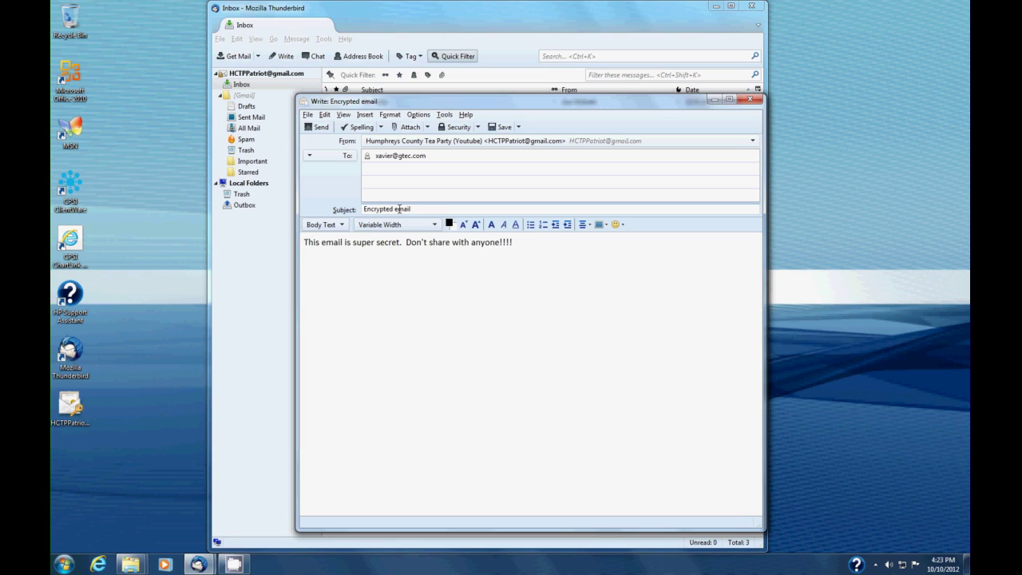
{"action": "key", "text": "BackSpace"}
{"action": "type", "text": "Webmaster."}
- Enable digital signing and encryption for the message and send it
{"action": "left_click", "coordinate": [479, 128]}
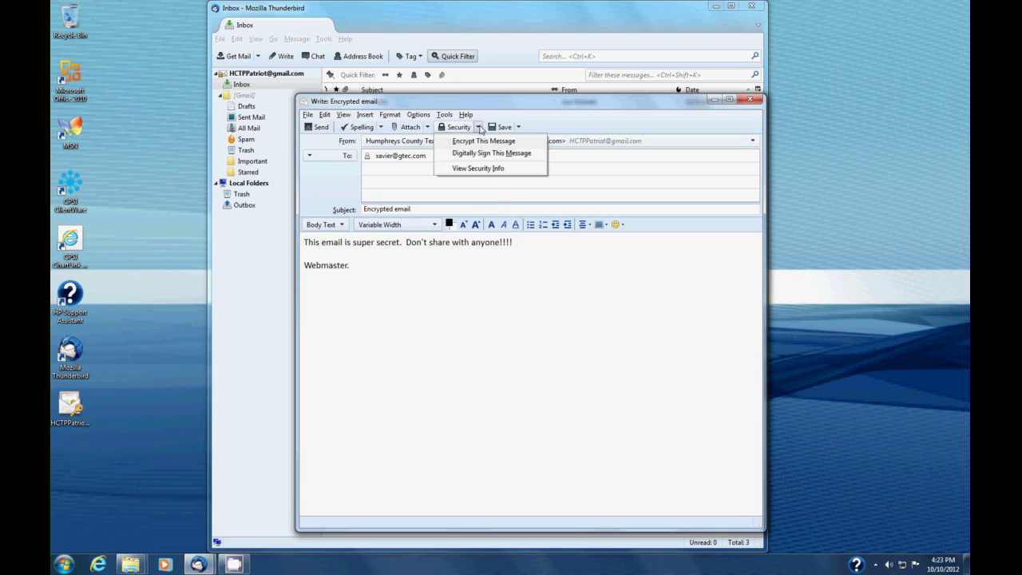
{"action": "left_click", "coordinate": [477, 127]}
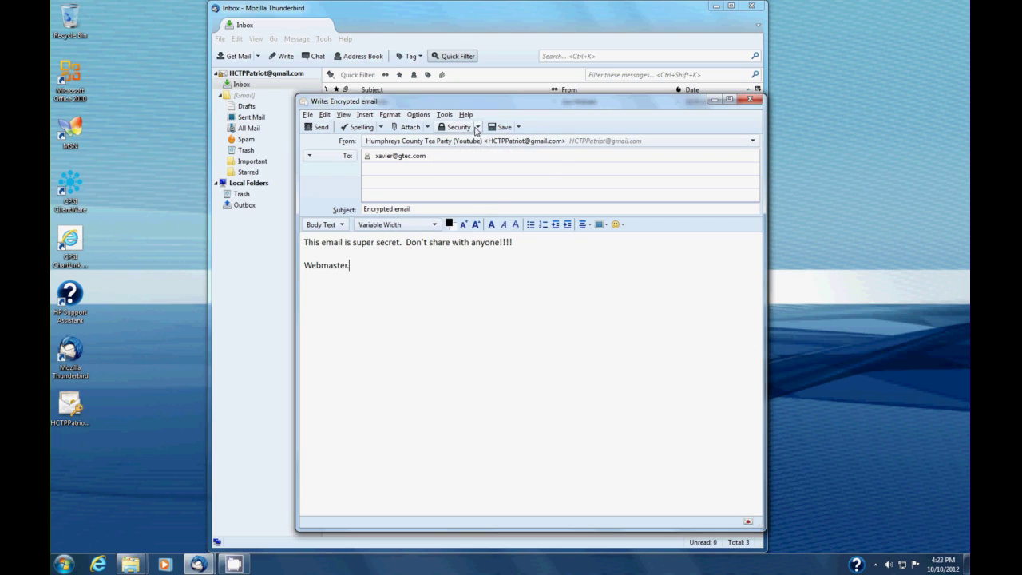
{"action": "left_click", "coordinate": [477, 128]}
{"action": "left_click", "coordinate": [478, 142]}
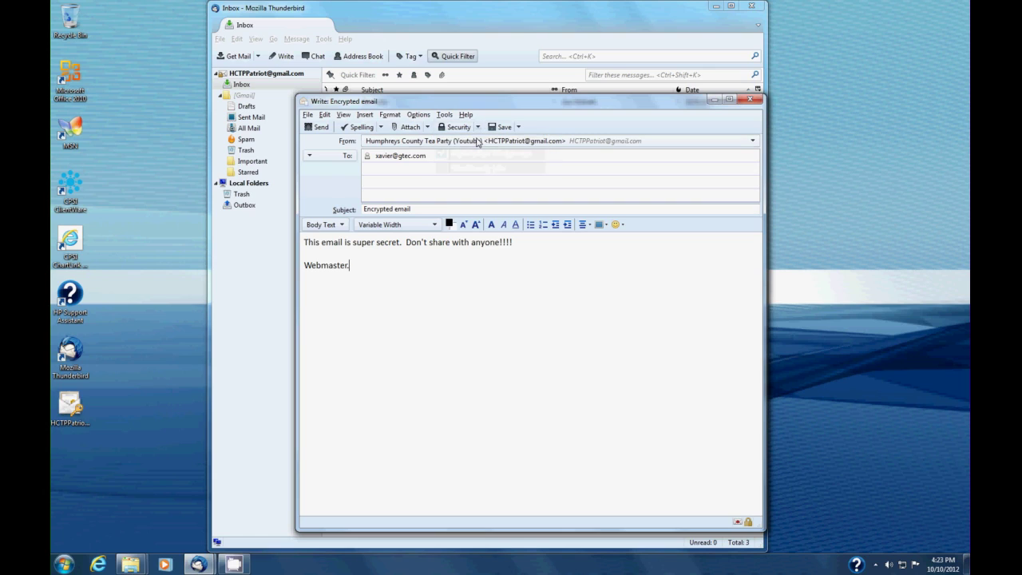
{"action": "left_click", "coordinate": [477, 128]}
{"action": "left_click", "coordinate": [477, 128]}
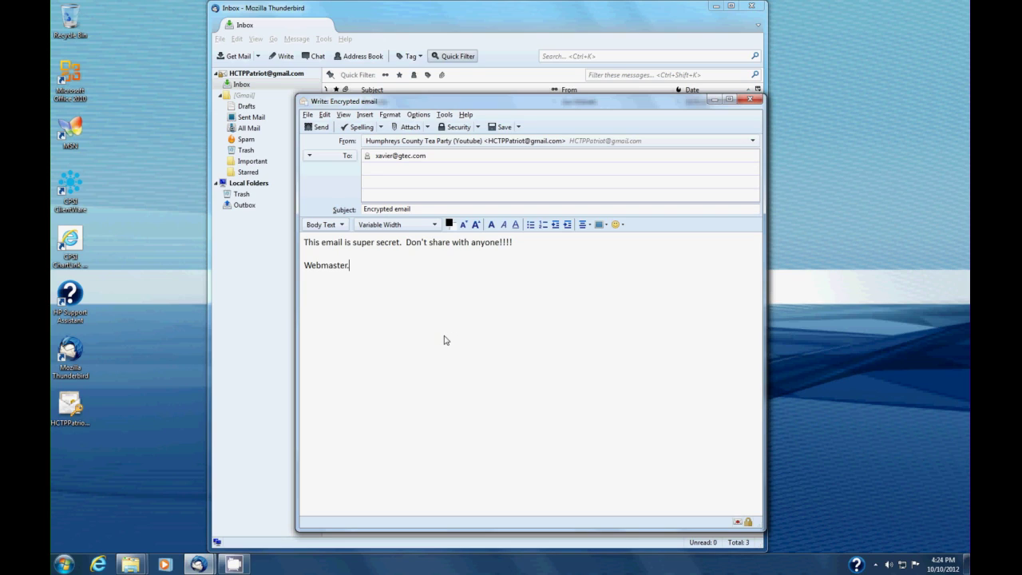
{"action": "left_click", "coordinate": [319, 128]}
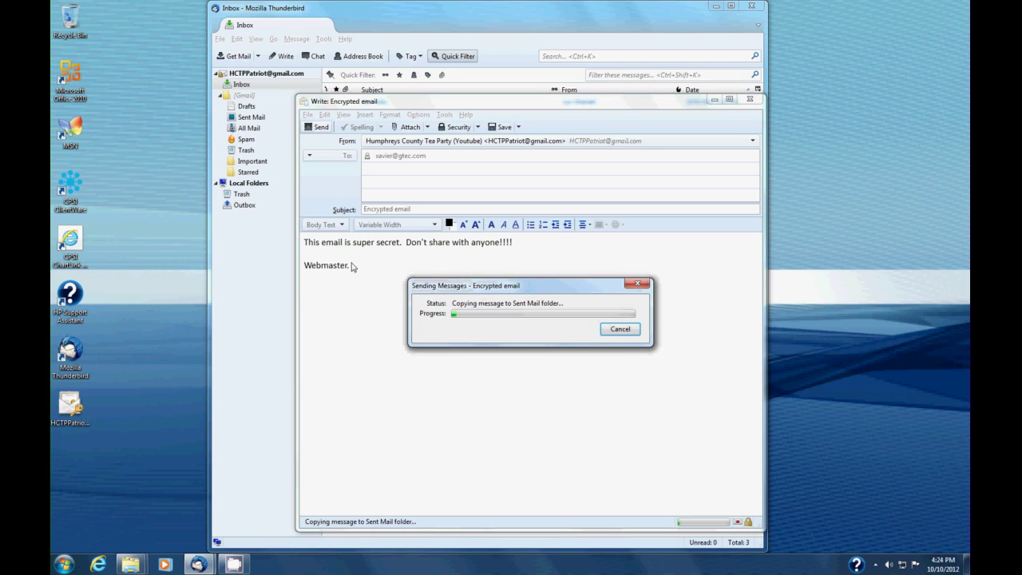